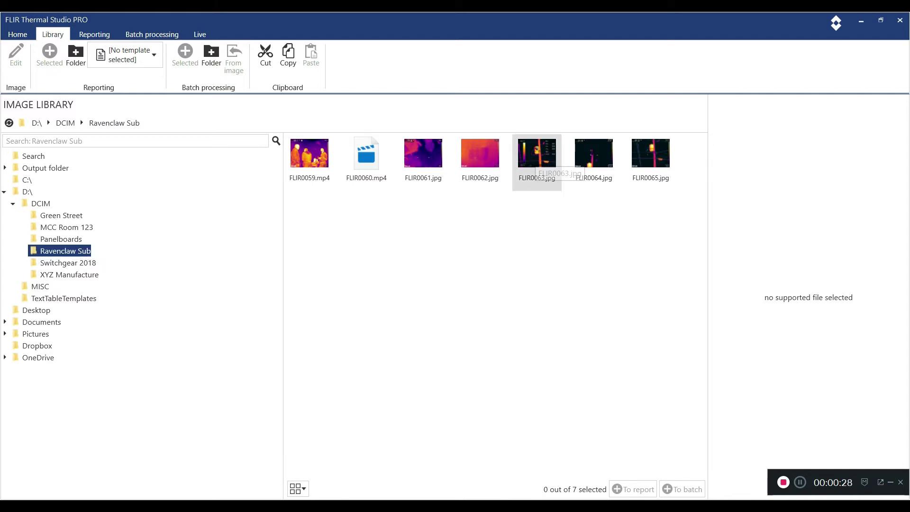
# Open FLIR0063.jpg and delete its Sp1 spot and Px1 polygon measurements
pyautogui.click(537, 158)
pyautogui.doubleClick(537, 159)
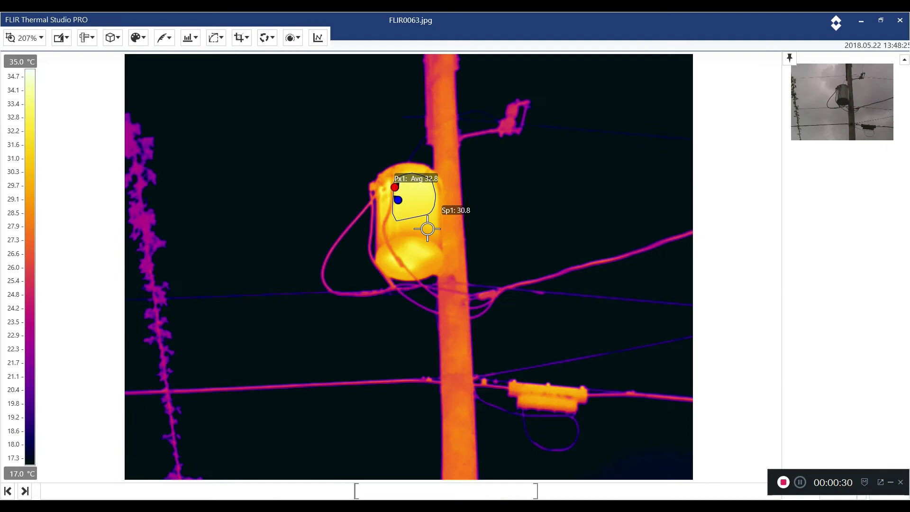
pyautogui.click(427, 228)
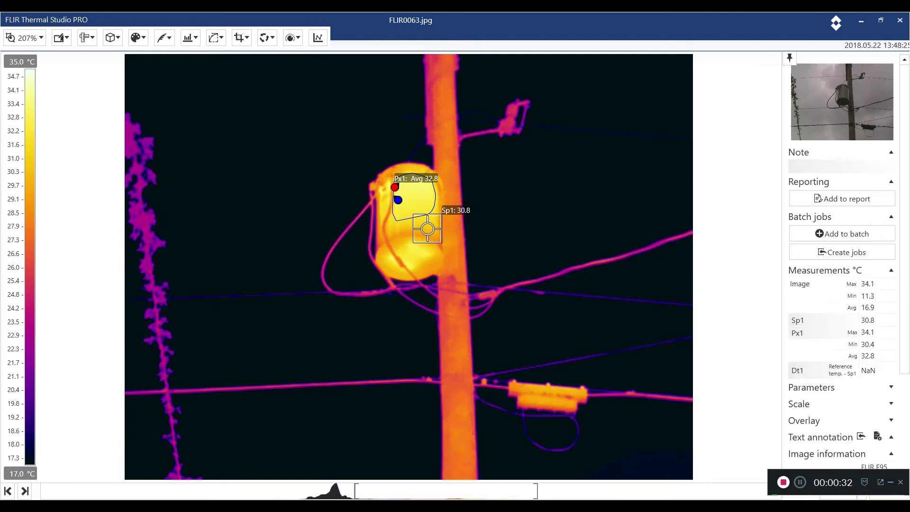
pyautogui.press('Delete')
pyautogui.click(417, 201)
pyautogui.press('Delete')
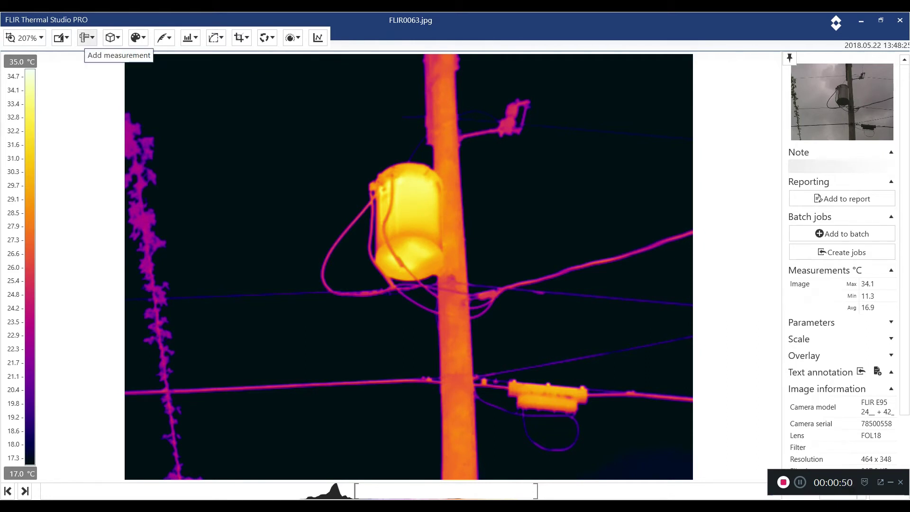
# Add a spotmeter Sp1 on the transformer
pyautogui.click(86, 37)
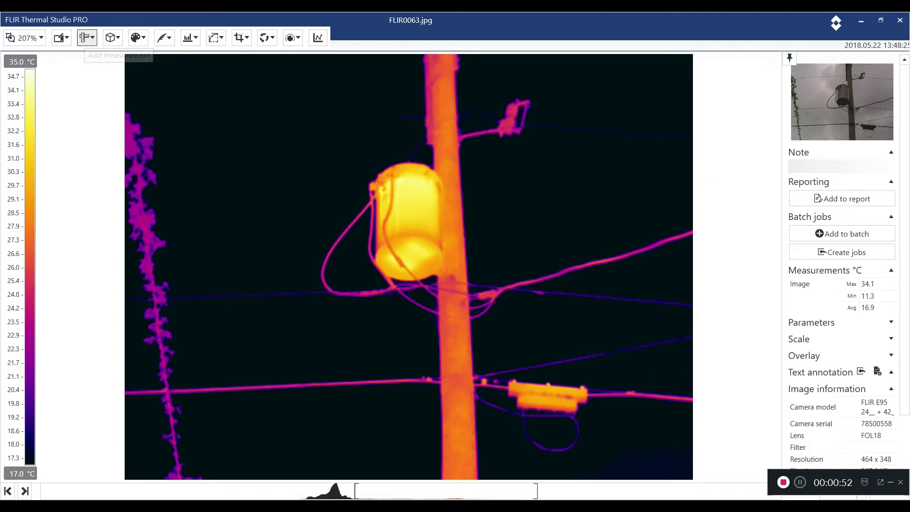
pyautogui.click(105, 92)
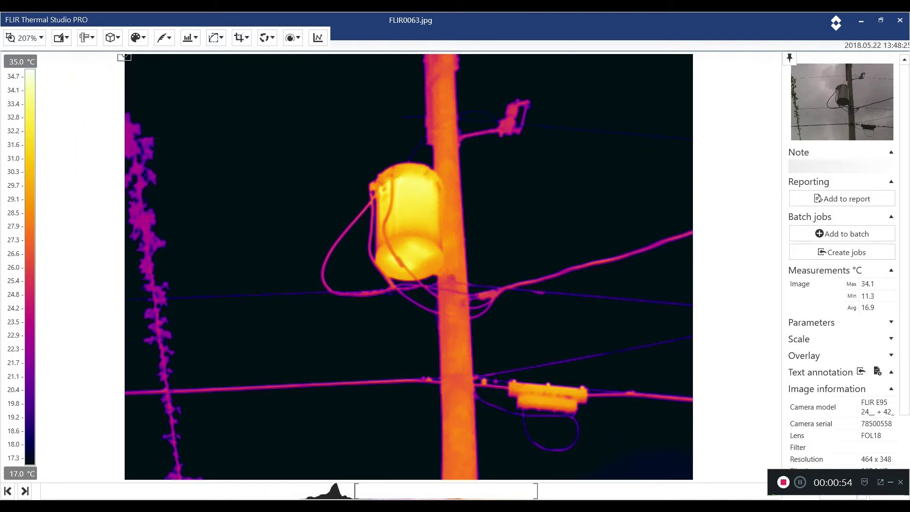
pyautogui.click(385, 184)
pyautogui.click(408, 181)
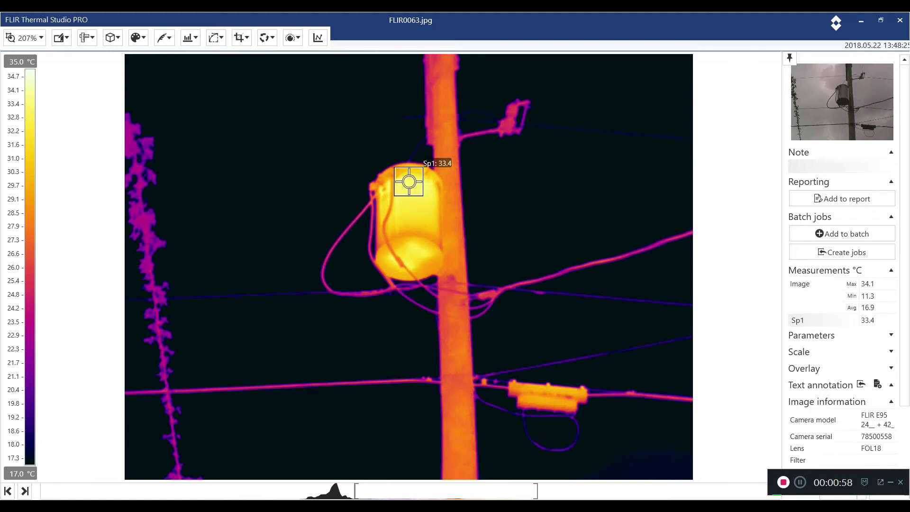
# Duplicate spotmeter Sp1 several times from its settings, creating Sp2 through Sp5
pyautogui.click(87, 37)
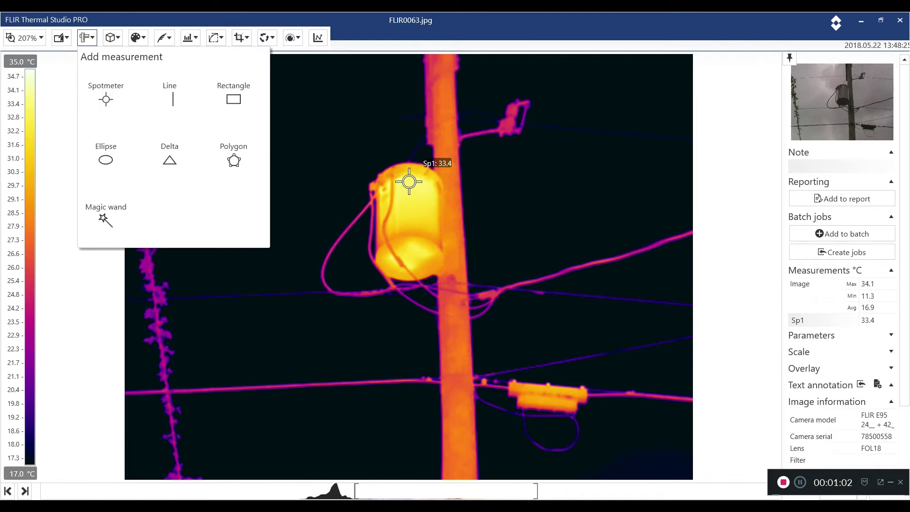
pyautogui.click(106, 97)
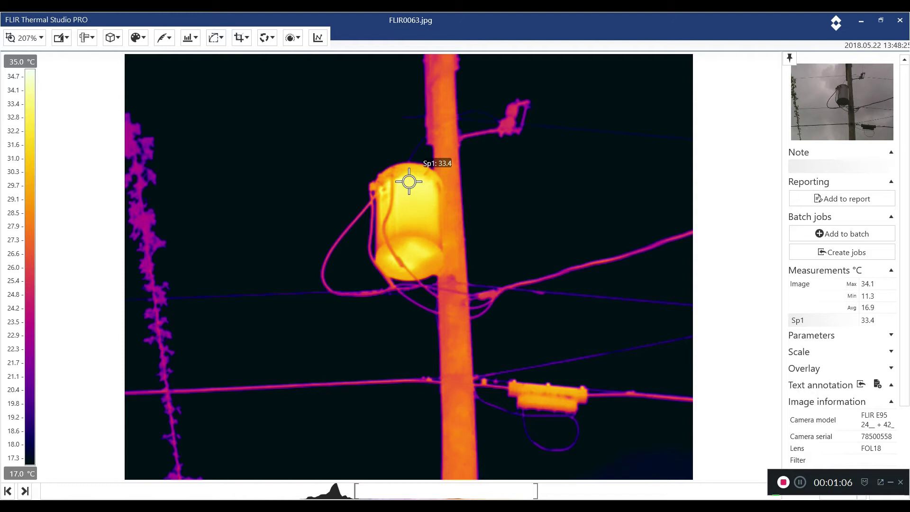
pyautogui.click(408, 181)
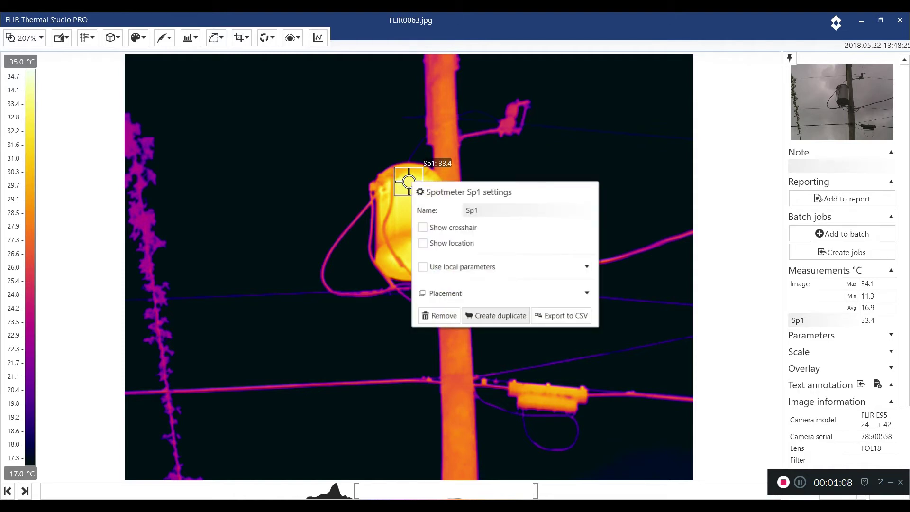
pyautogui.click(495, 315)
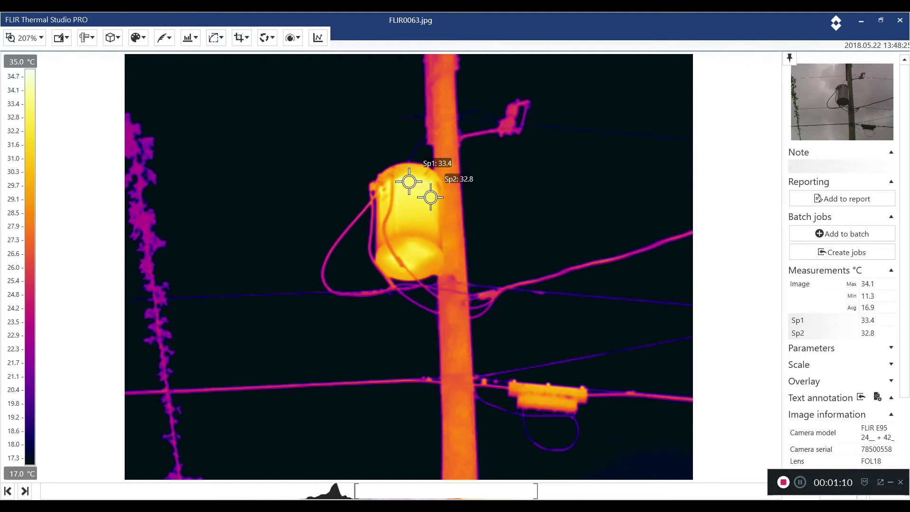
pyautogui.click(409, 181)
pyautogui.click(492, 317)
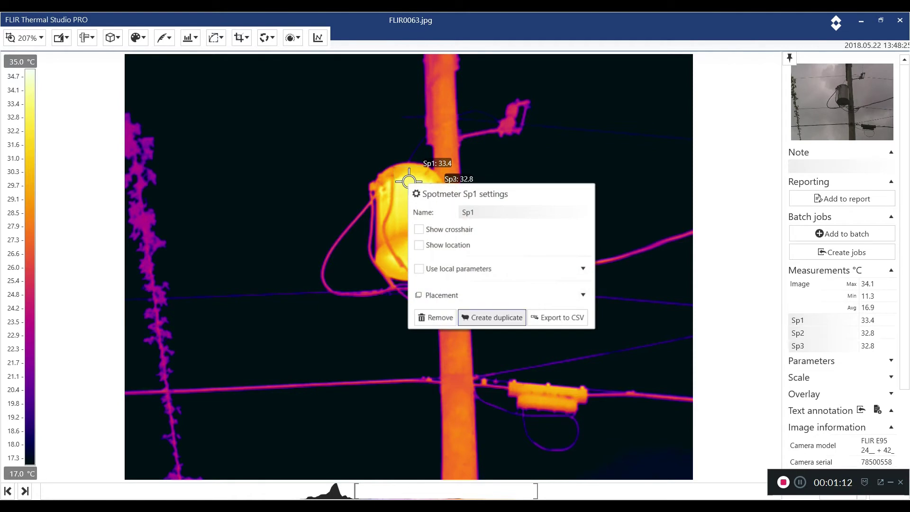
pyautogui.click(493, 317)
pyautogui.click(493, 317)
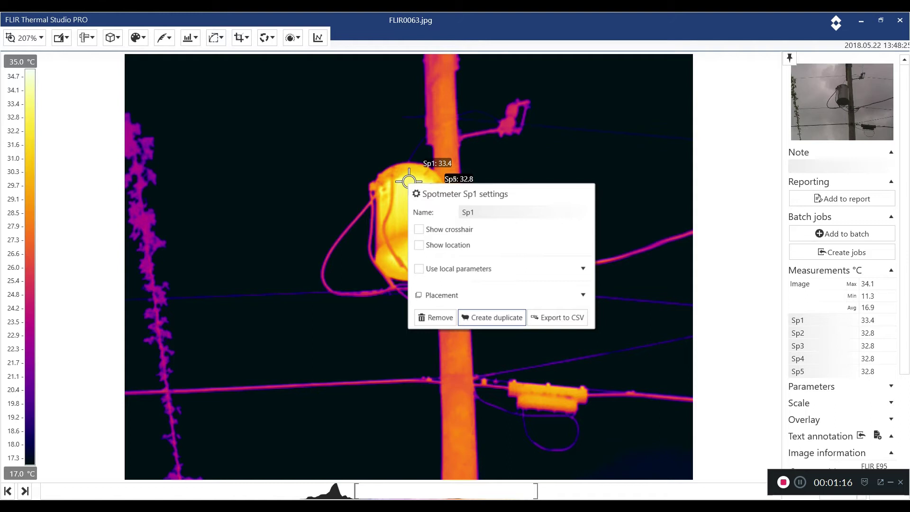
pyautogui.click(638, 308)
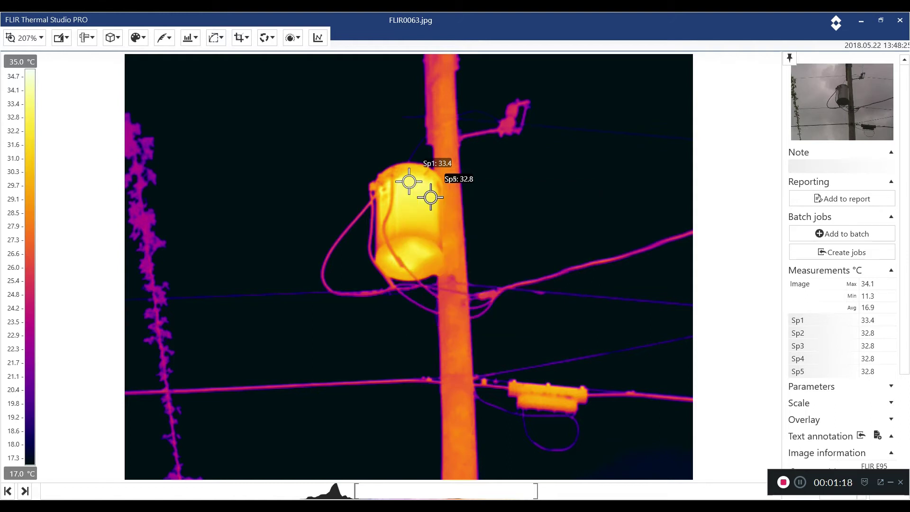
# Delete the duplicate spotmeters Sp5, Sp4, Sp3 and Sp2, leaving only Sp1 at 33.4 °C
pyautogui.click(430, 197)
pyautogui.press('Delete')
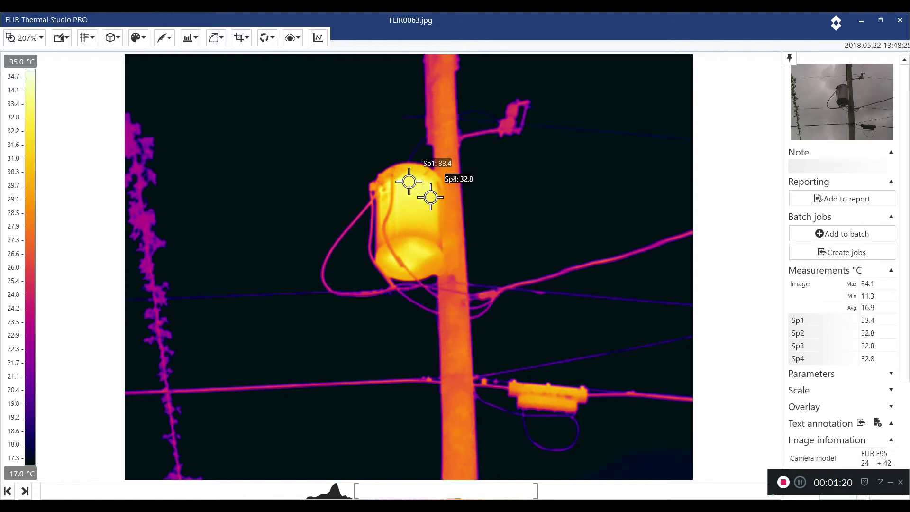
pyautogui.click(431, 197)
pyautogui.press('Delete')
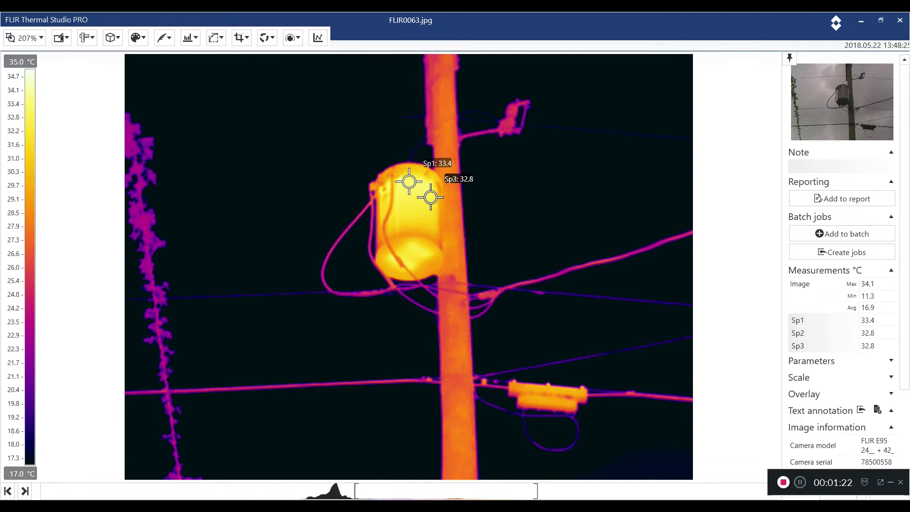
pyautogui.click(431, 197)
pyautogui.press('Delete')
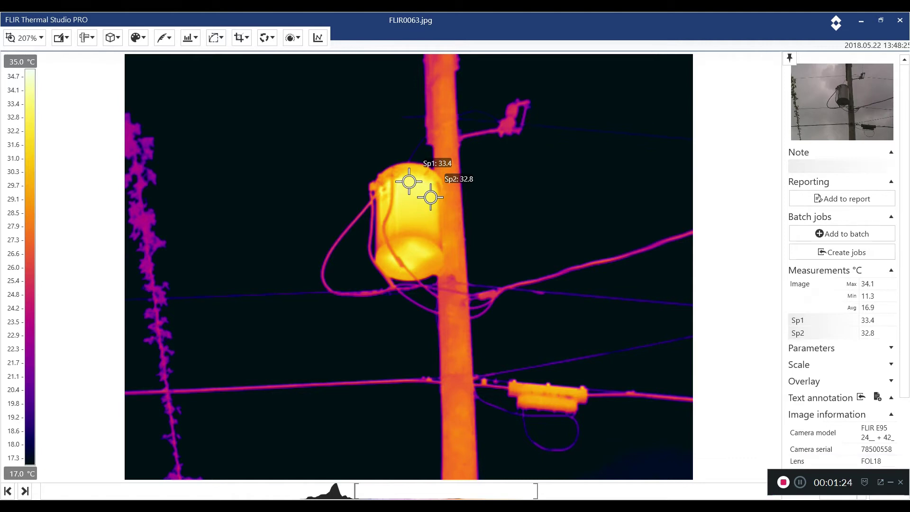
pyautogui.moveTo(430, 198); pyautogui.dragTo(417, 220)
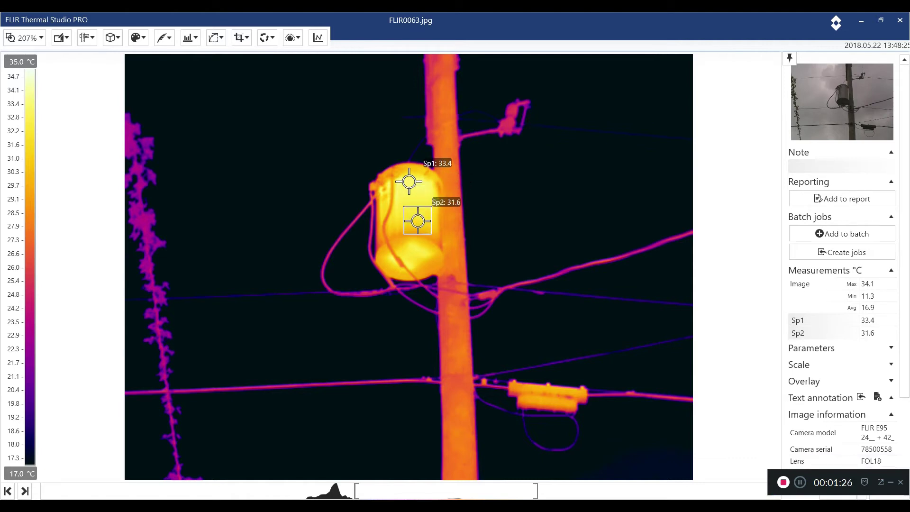
pyautogui.press('Delete')
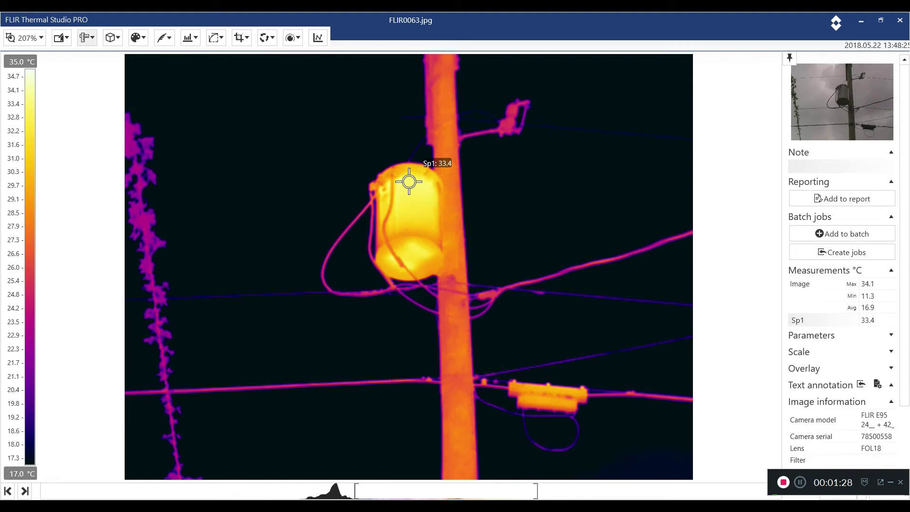
# Try a magic wand region on the transformer, move Sp1 aside, then delete the region
pyautogui.click(87, 38)
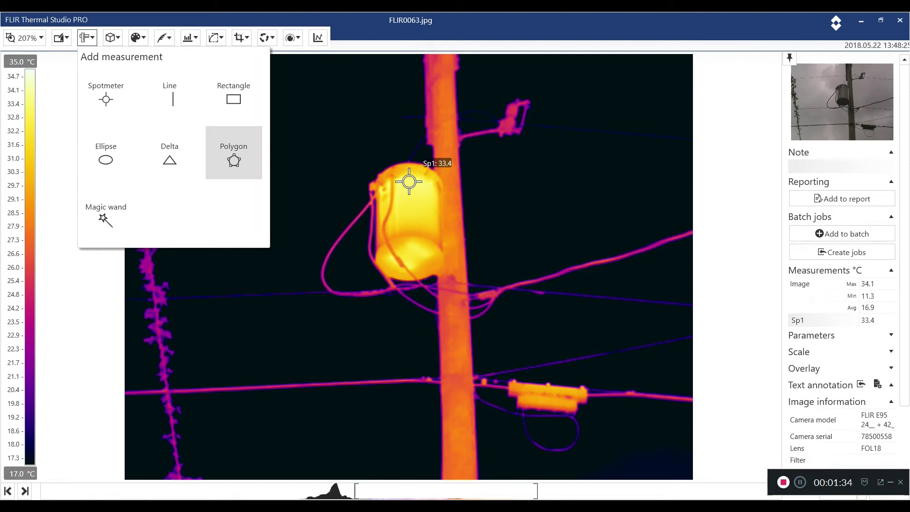
pyautogui.click(106, 214)
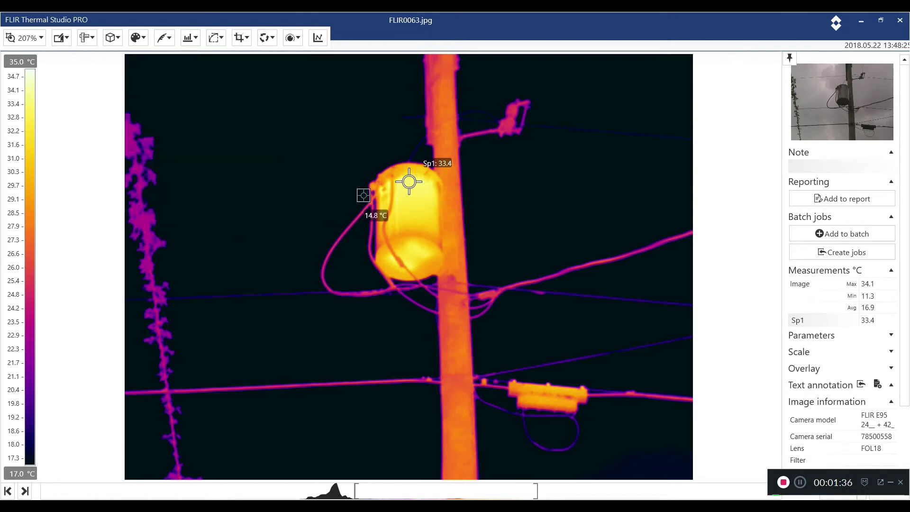
pyautogui.click(421, 194)
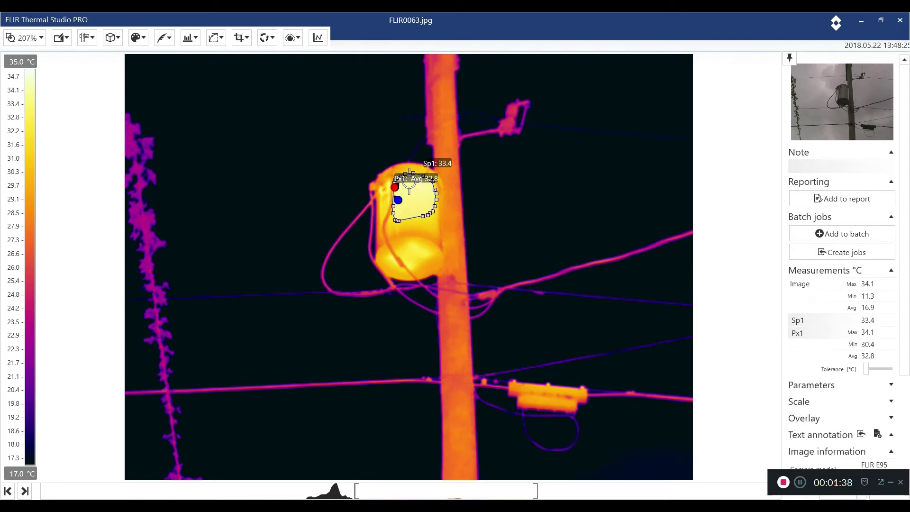
pyautogui.moveTo(394, 182); pyautogui.dragTo(420, 224)
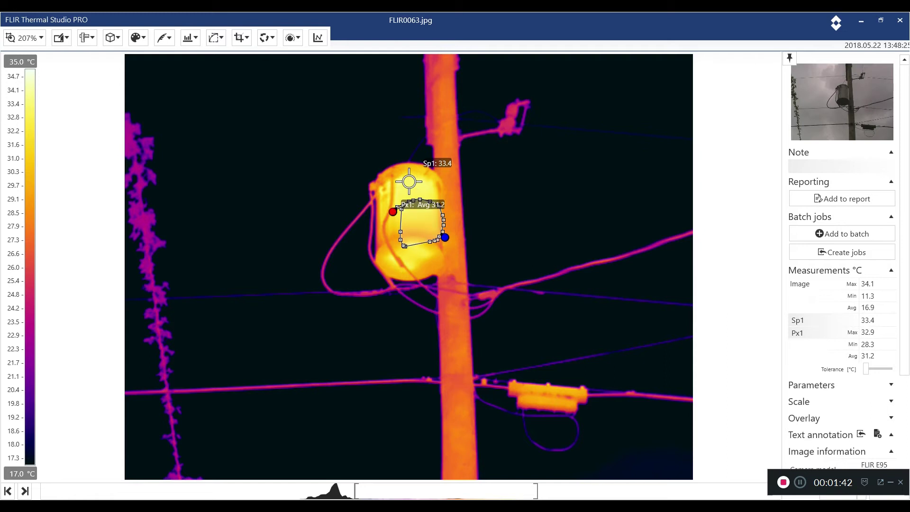
pyautogui.click(409, 181)
pyautogui.moveTo(408, 181); pyautogui.dragTo(372, 174)
pyautogui.moveTo(421, 224); pyautogui.dragTo(415, 198)
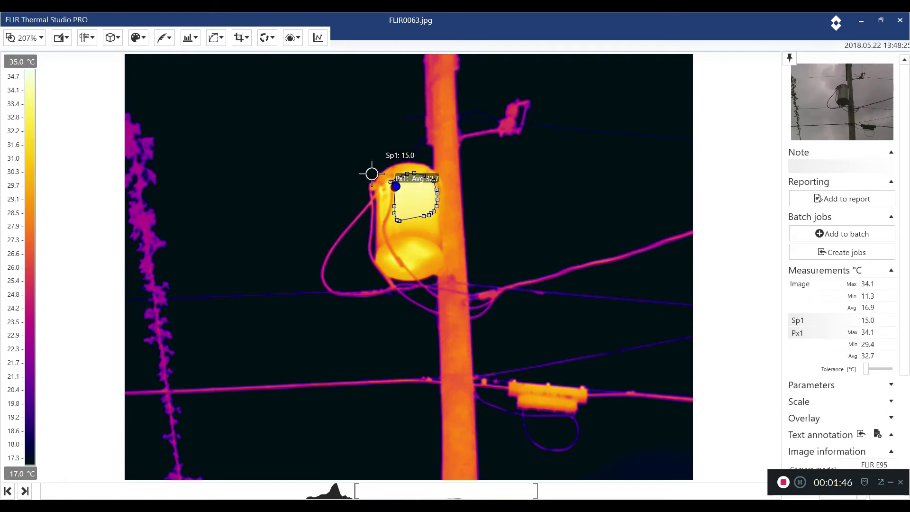
pyautogui.press('Delete')
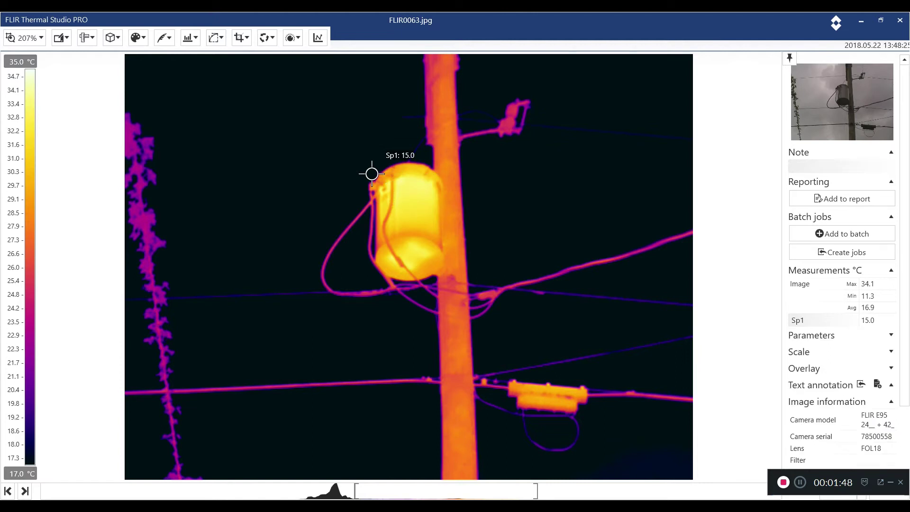
# Outline the transformer top with a magic wand Px1 region and place Sp1 below it
pyautogui.click(87, 38)
pyautogui.click(106, 213)
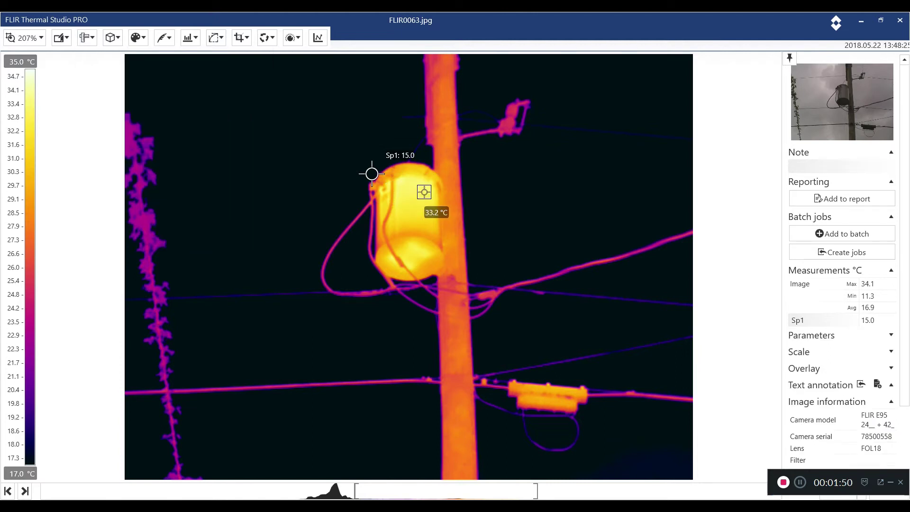
pyautogui.click(412, 188)
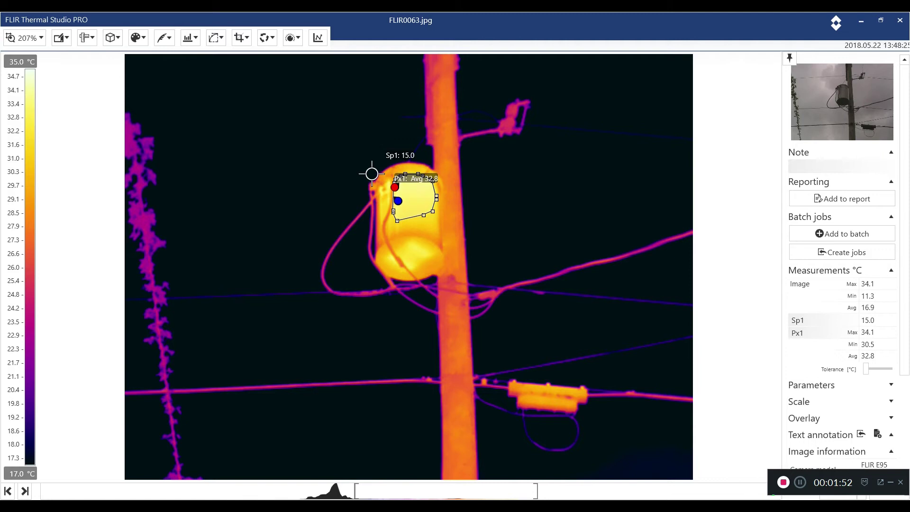
pyautogui.press('Escape')
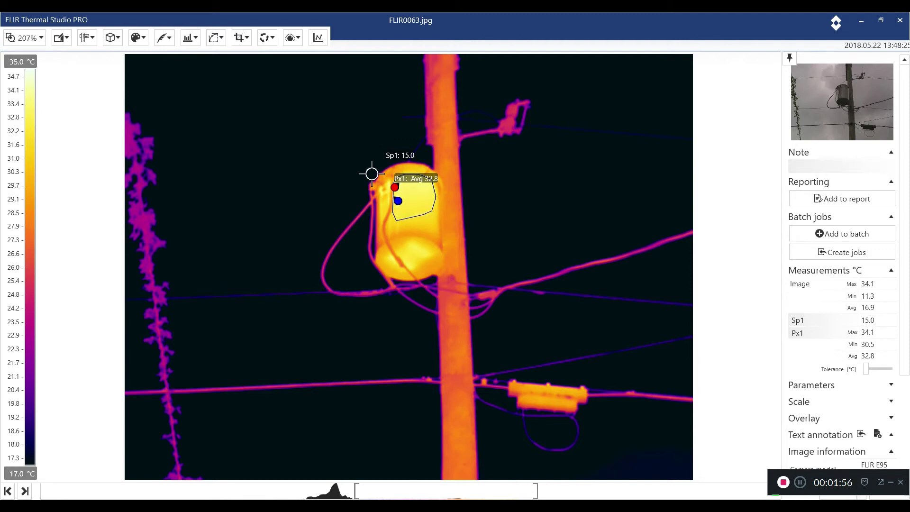
pyautogui.moveTo(372, 174); pyautogui.dragTo(414, 199)
pyautogui.press('Escape')
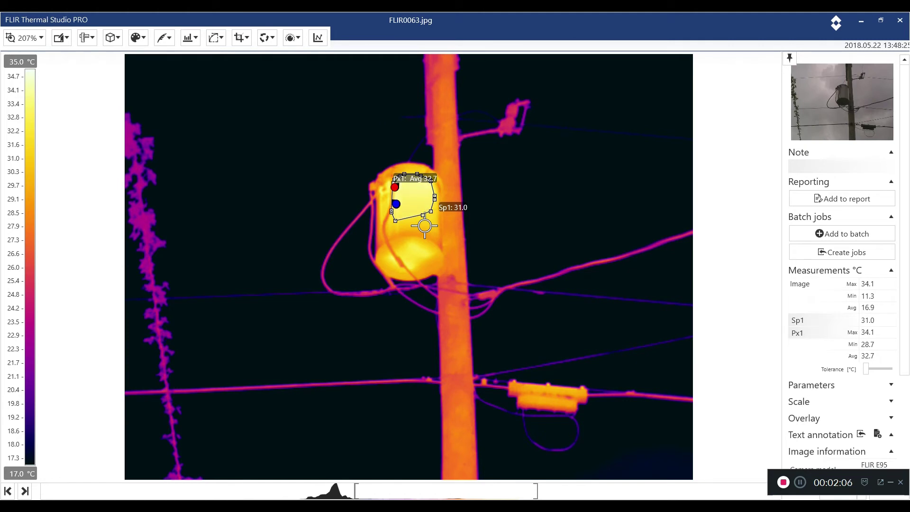
pyautogui.press('Escape')
# Add a delta measurement Dt1
pyautogui.click(86, 38)
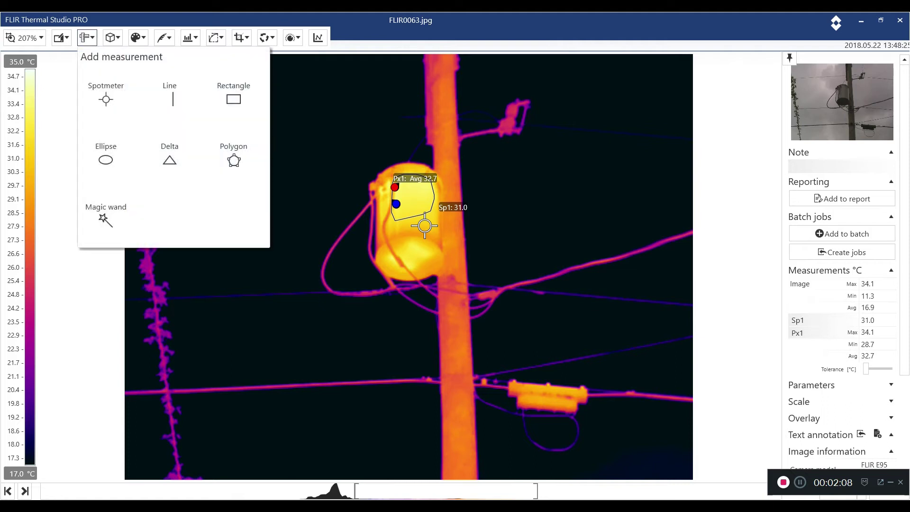
pyautogui.click(170, 152)
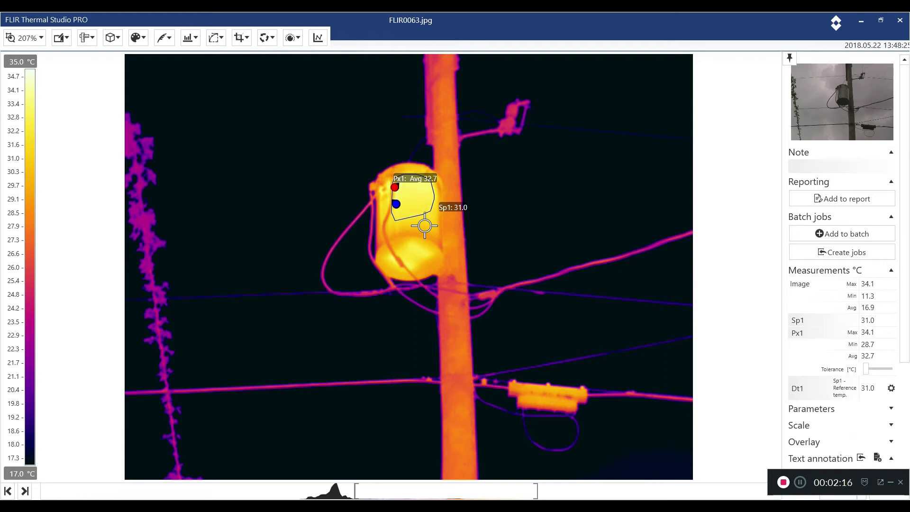
pyautogui.click(891, 388)
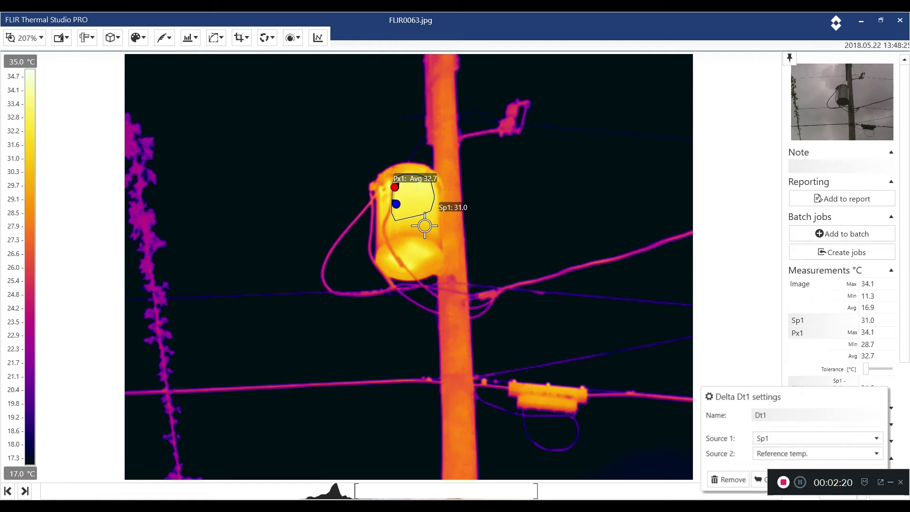
pyautogui.click(783, 481)
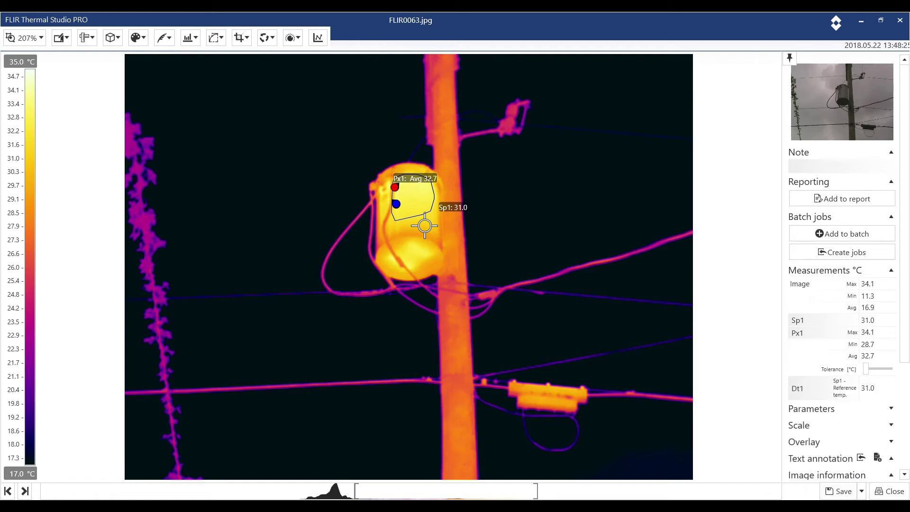
# Set Dt1 to compare Source 1 Sp1 with the Px1 Max value, giving -3.0 °C
pyautogui.moveTo(890, 320)
pyautogui.click(891, 387)
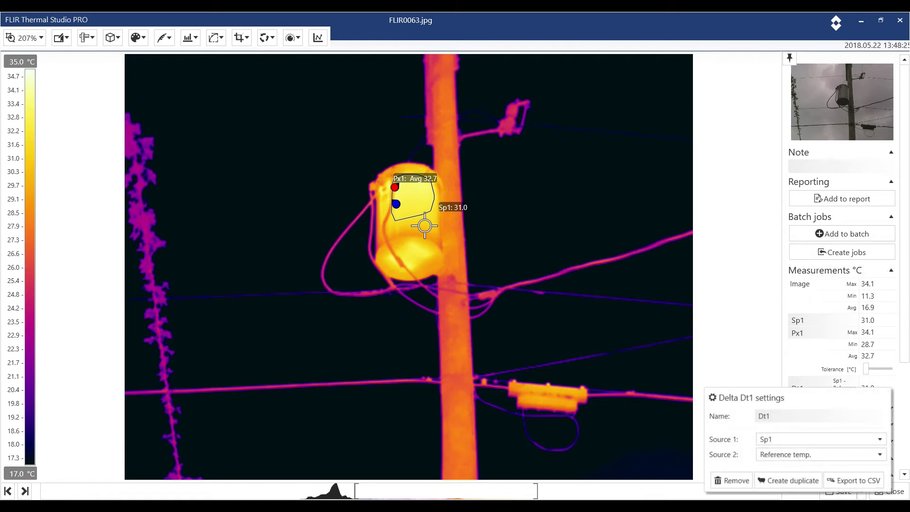
pyautogui.click(879, 439)
pyautogui.click(863, 463)
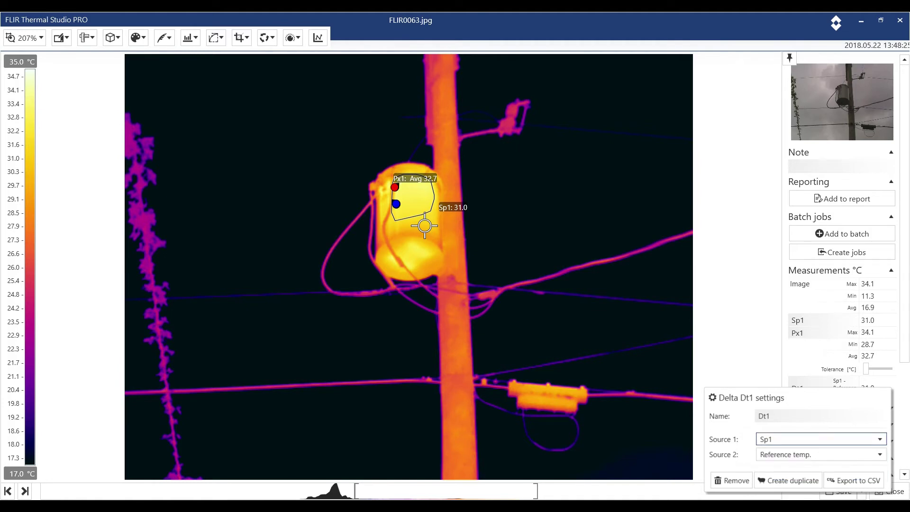
pyautogui.click(820, 453)
pyautogui.click(806, 489)
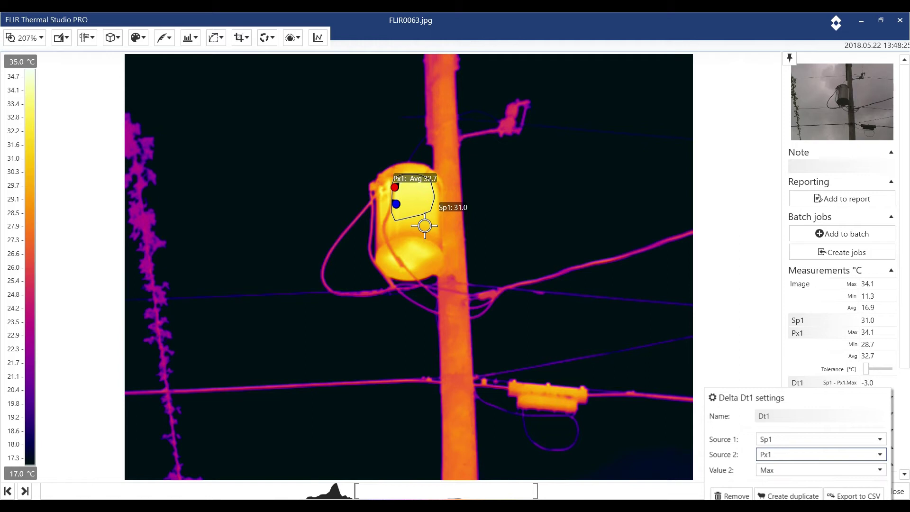
pyautogui.click(820, 469)
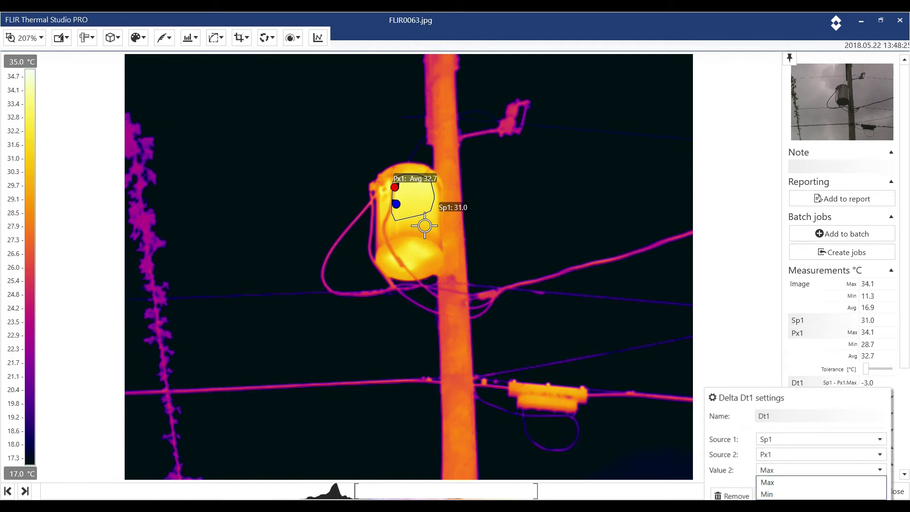
pyautogui.click(805, 482)
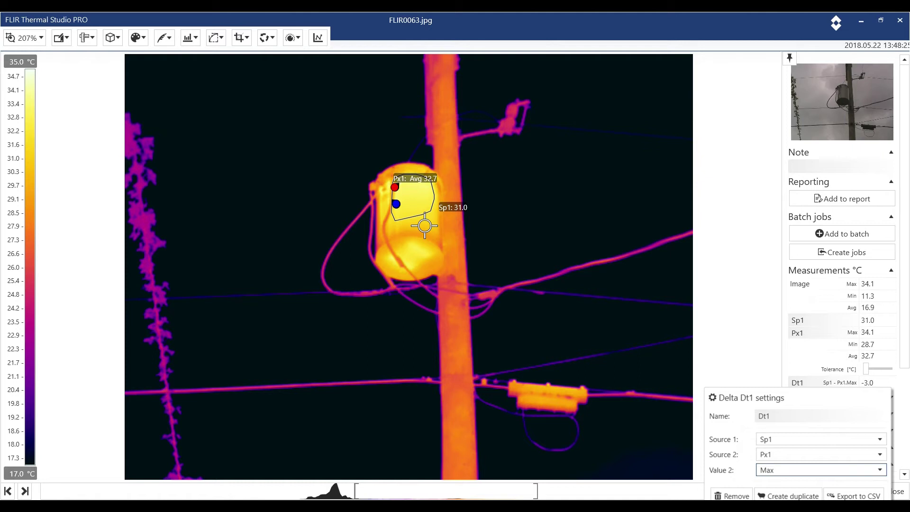
pyautogui.press('Escape')
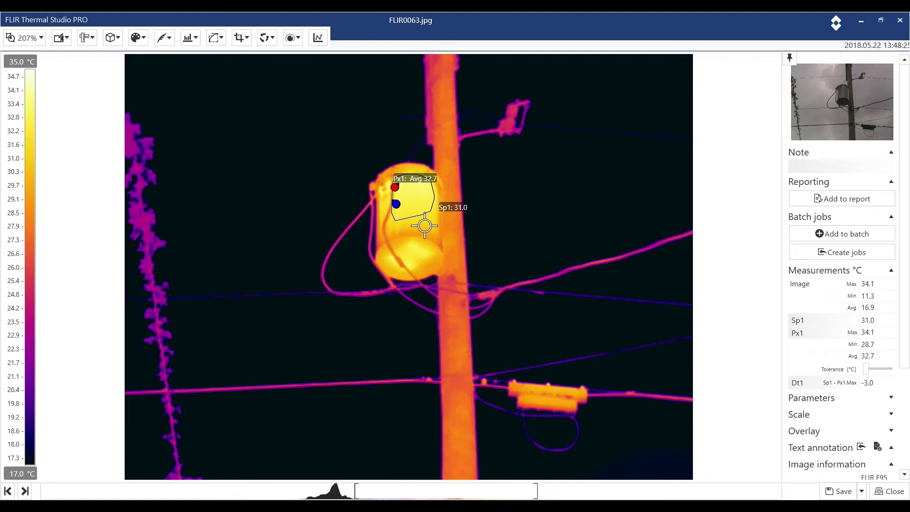
# Set the temperature scale's upper limit to 36 °C
pyautogui.doubleClick(20, 62)
pyautogui.write('36')
pyautogui.press('Return')
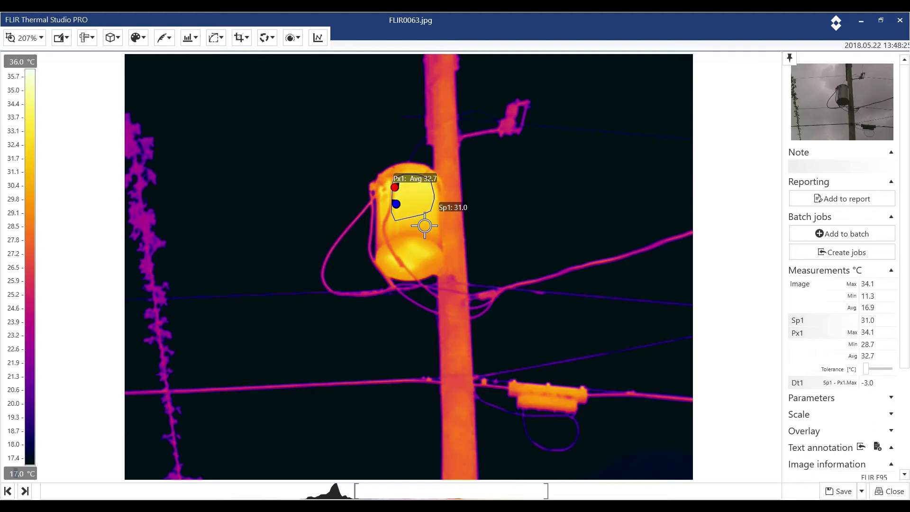
# Adjust the histogram bracket and its edges to tighten the span to about 19.3–32.8 °C
pyautogui.moveTo(373, 491); pyautogui.dragTo(324, 491)
pyautogui.moveTo(403, 491); pyautogui.dragTo(437, 491)
pyautogui.moveTo(341, 491); pyautogui.dragTo(373, 490)
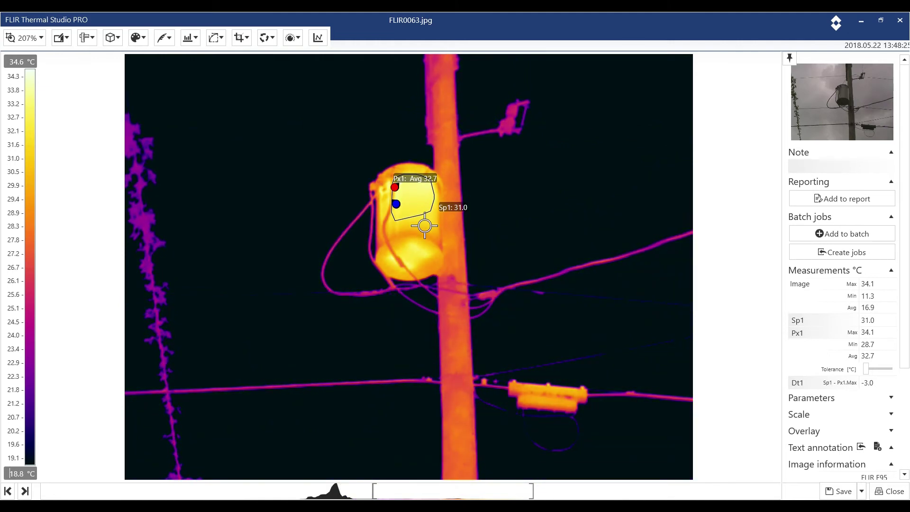
pyautogui.moveTo(533, 491); pyautogui.dragTo(510, 491)
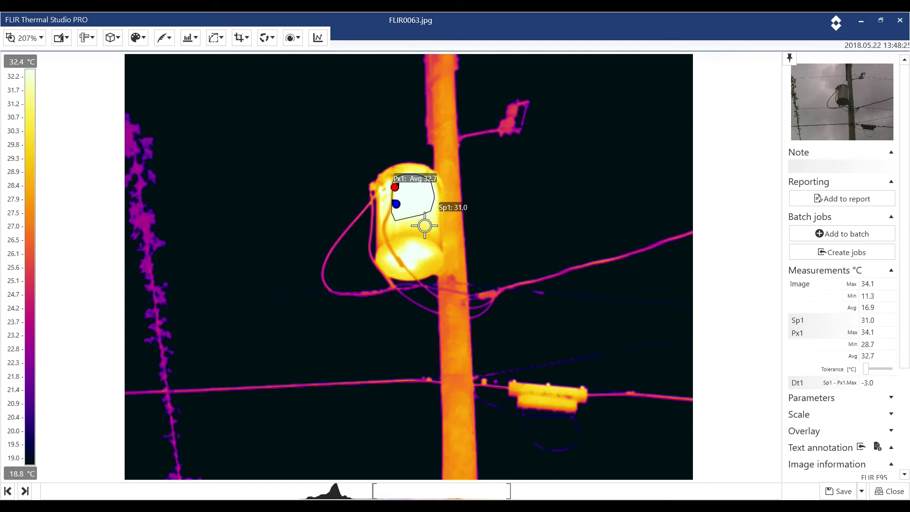
pyautogui.moveTo(441, 490)
pyautogui.mouseDown()
pyautogui.moveTo(413, 491)
pyautogui.moveTo(446, 491)
pyautogui.mouseUp()
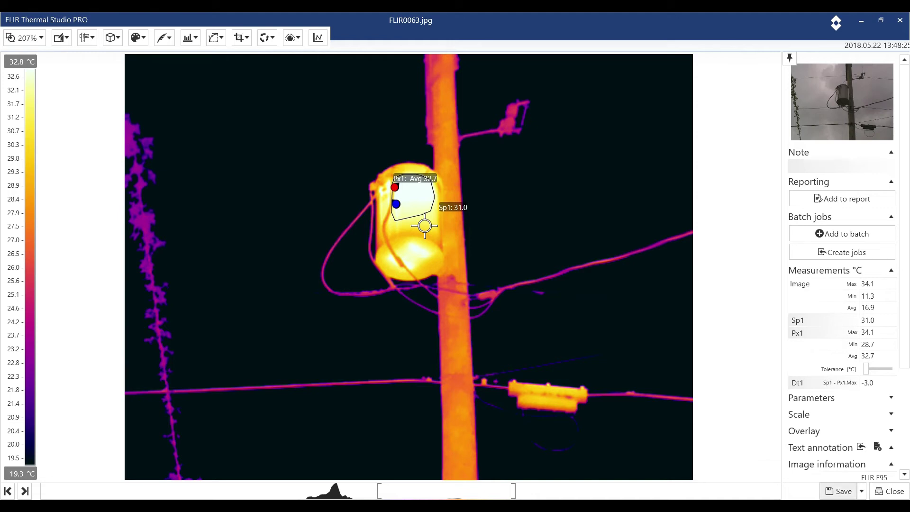
# Save FLIR0063.jpg and create Report 1 from the Thermal Photo Details template
pyautogui.click(838, 491)
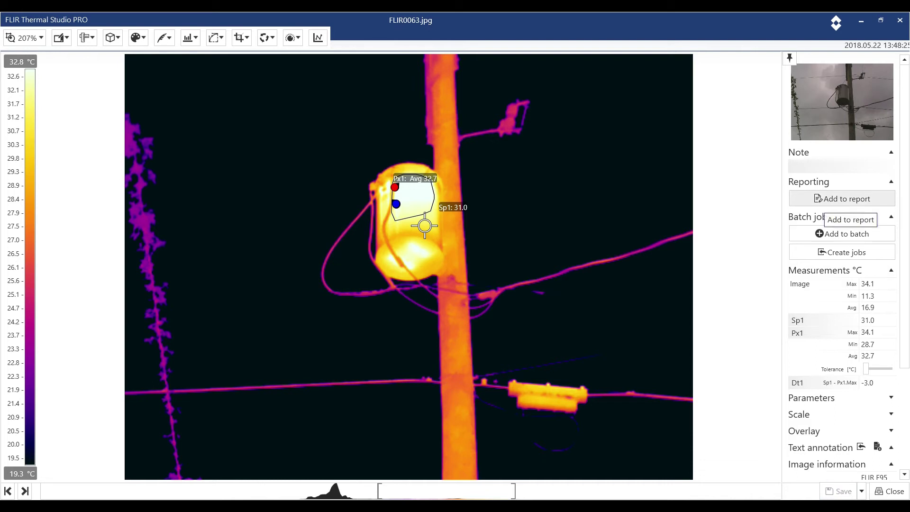
pyautogui.click(841, 200)
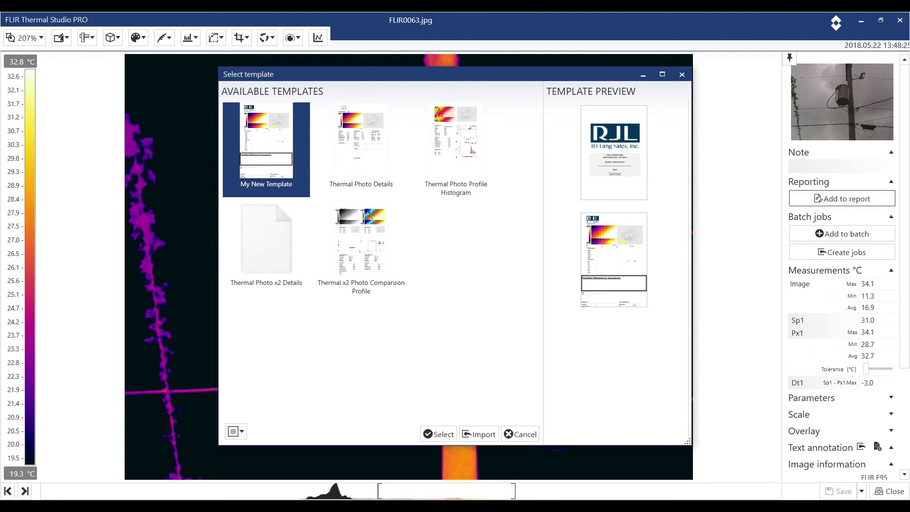
pyautogui.click(356, 140)
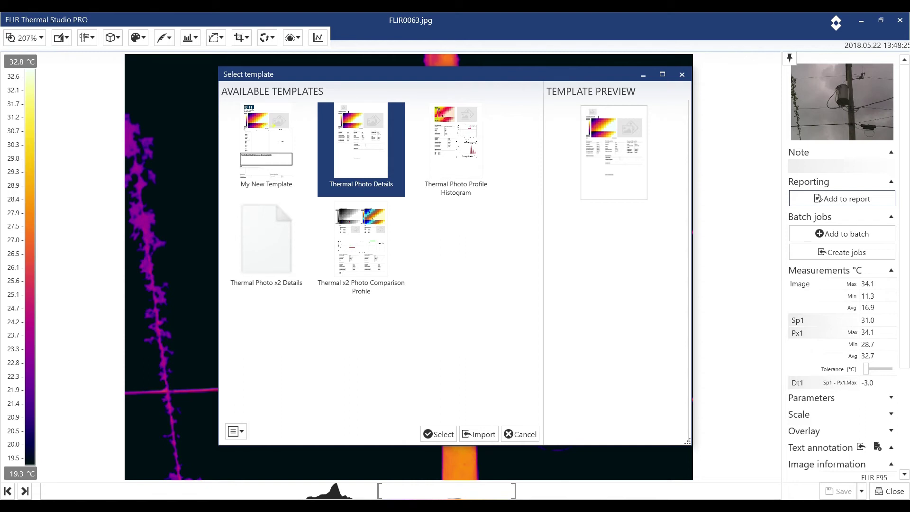
pyautogui.click(438, 434)
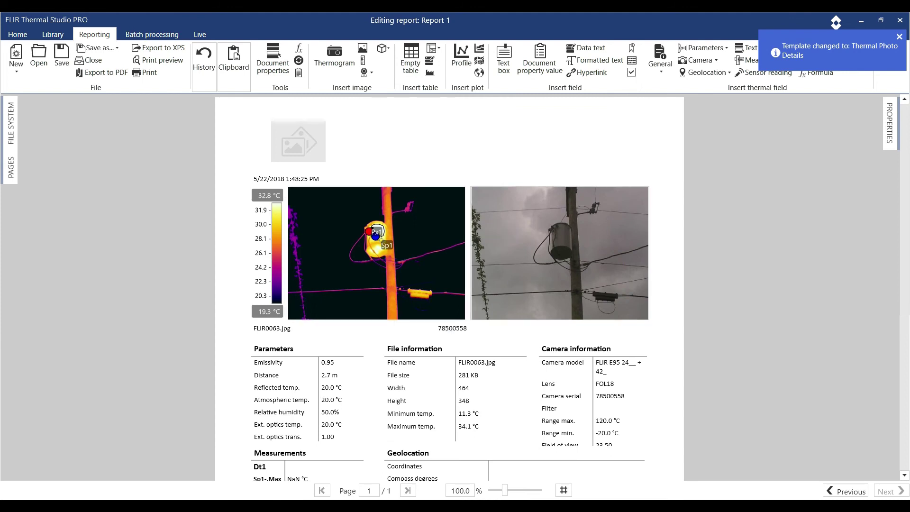
pyautogui.scroll(-1, 449, 287)
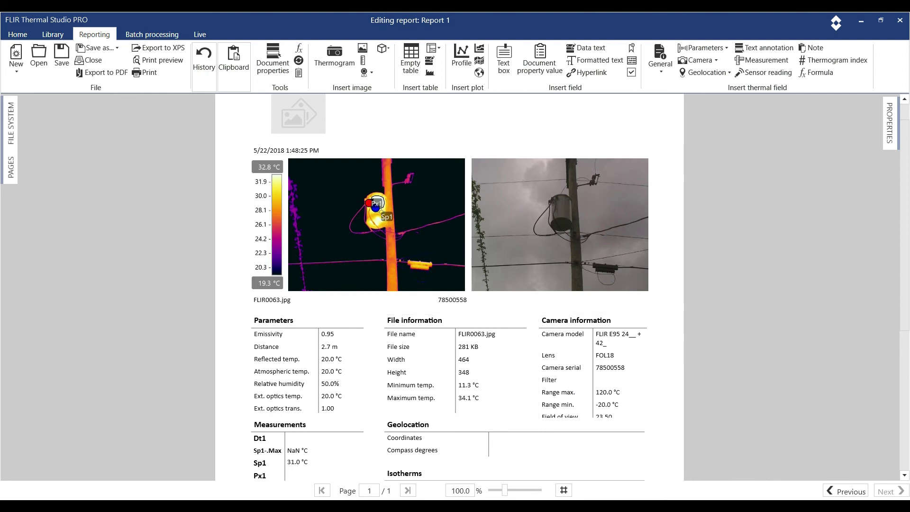
# Delete the Parameters, File information and Camera information tables from the report
pyautogui.scroll(-3, 368, 345)
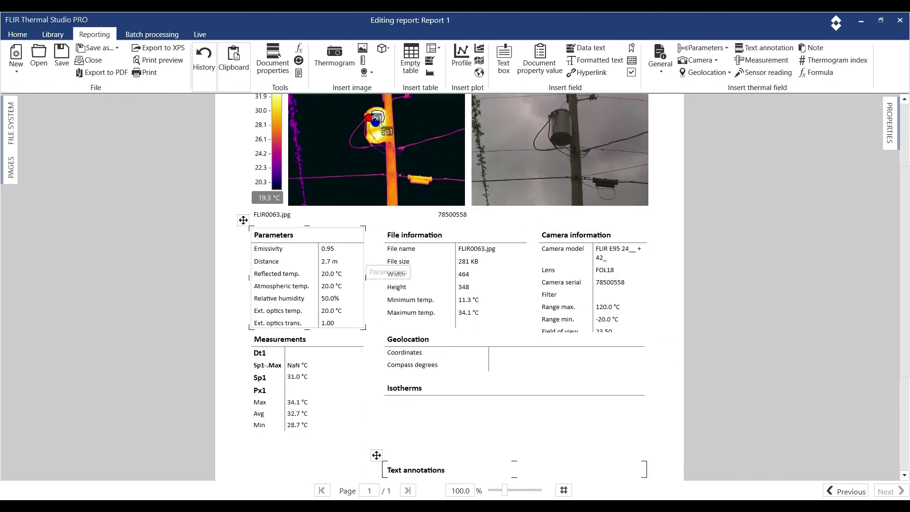
pyautogui.keyDown('ctrl'); pyautogui.click(363, 256); pyautogui.keyUp('ctrl')
pyautogui.press('Delete')
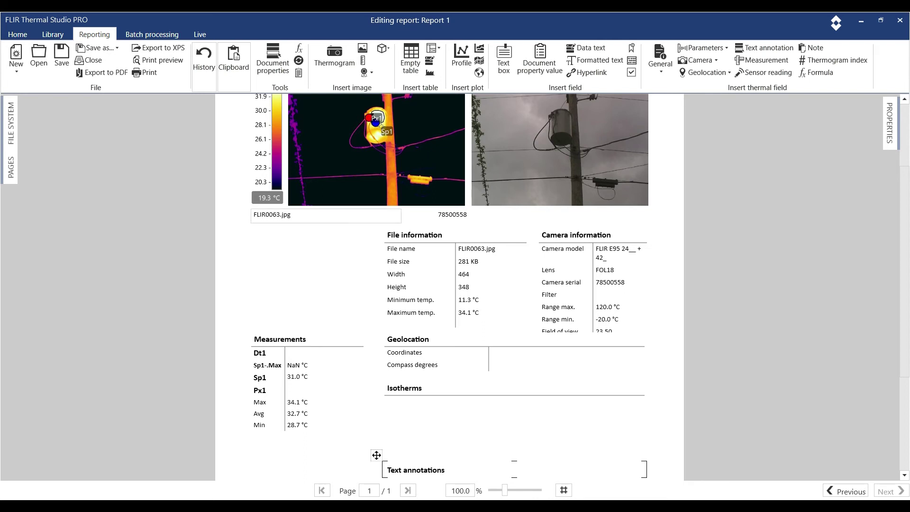
pyautogui.click(394, 244)
pyautogui.press('Delete')
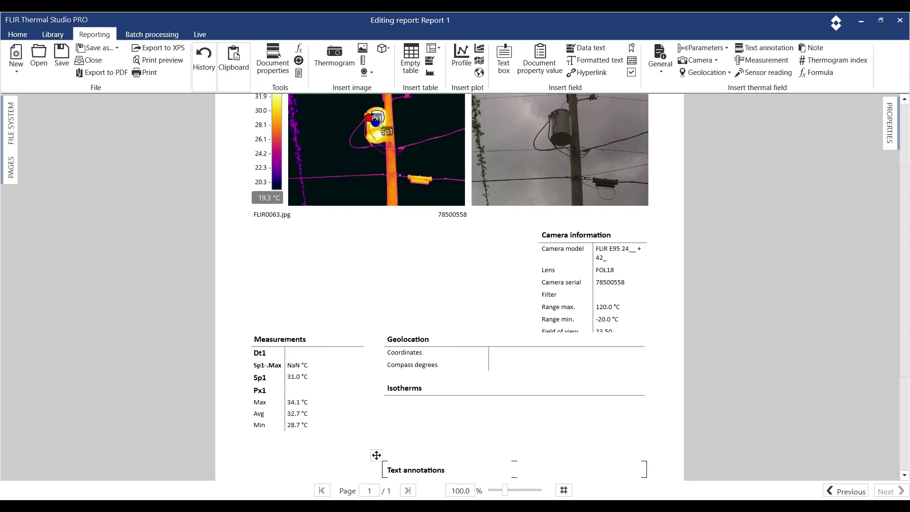
pyautogui.click(543, 235)
pyautogui.press('Delete')
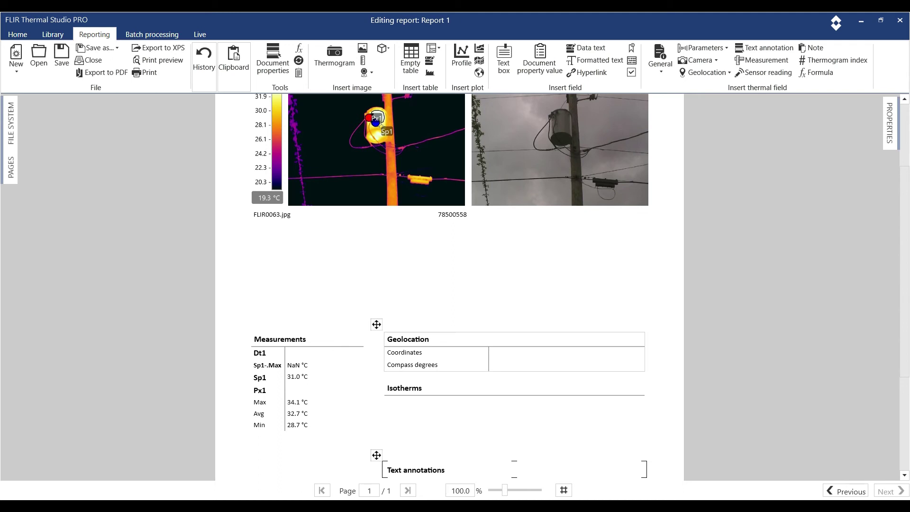
# Delete the Geolocation, Isotherms and Text annotations tables and move Measurements beneath the images
pyautogui.click(376, 324)
pyautogui.press('Delete')
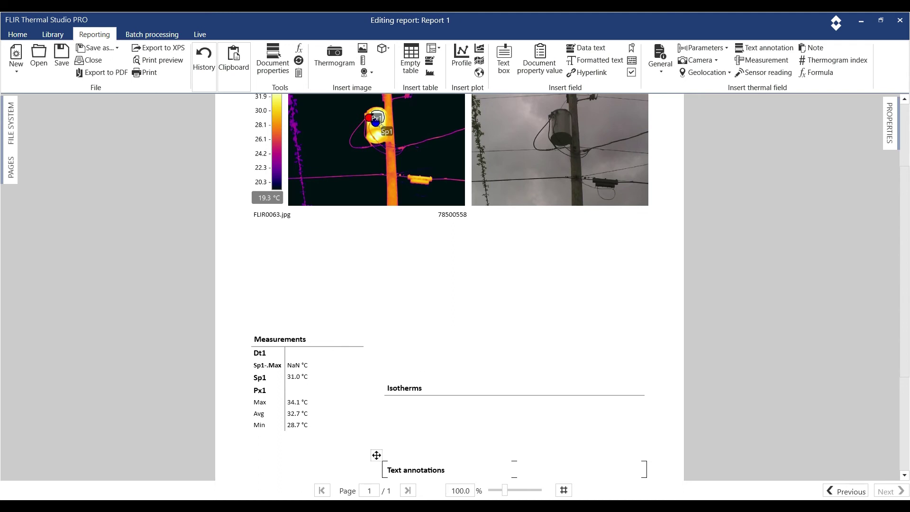
pyautogui.click(377, 372)
pyautogui.press('Delete')
pyautogui.scroll(-3, 376, 455)
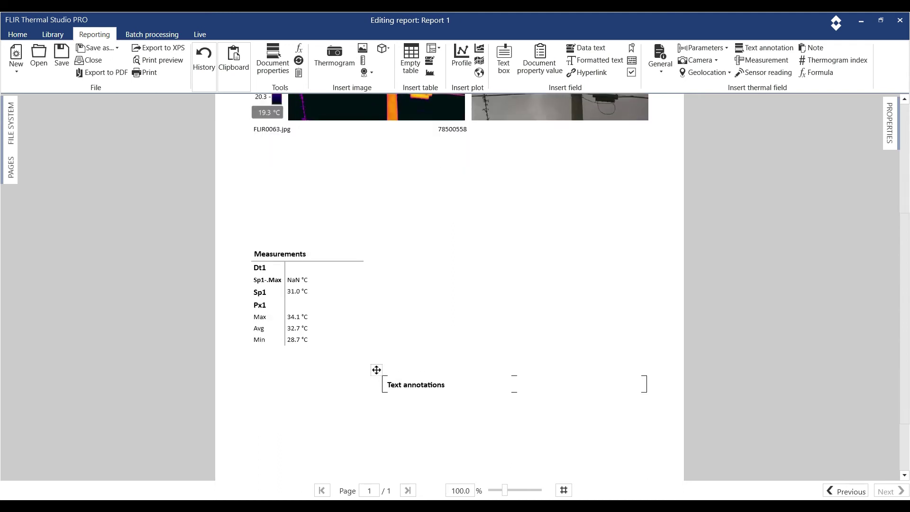
pyautogui.press('Delete')
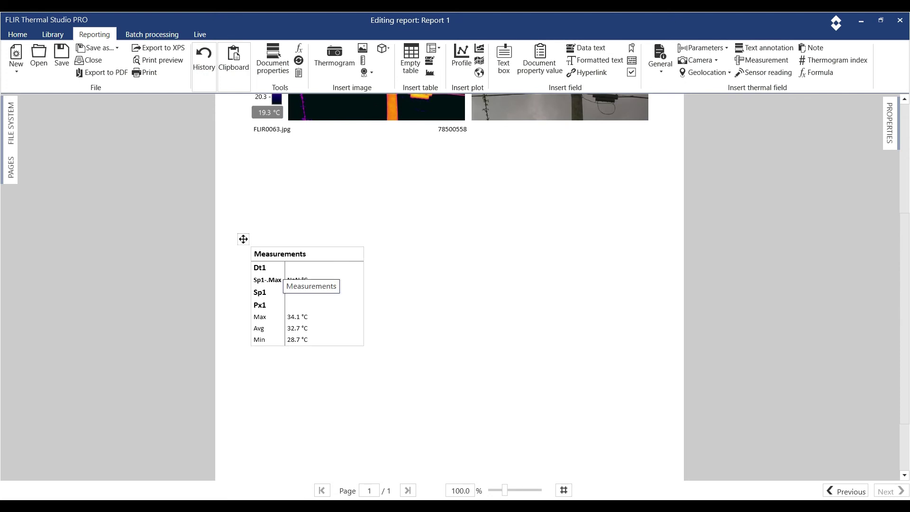
pyautogui.moveTo(243, 239); pyautogui.dragTo(247, 132)
pyautogui.scroll(3, 447, 277)
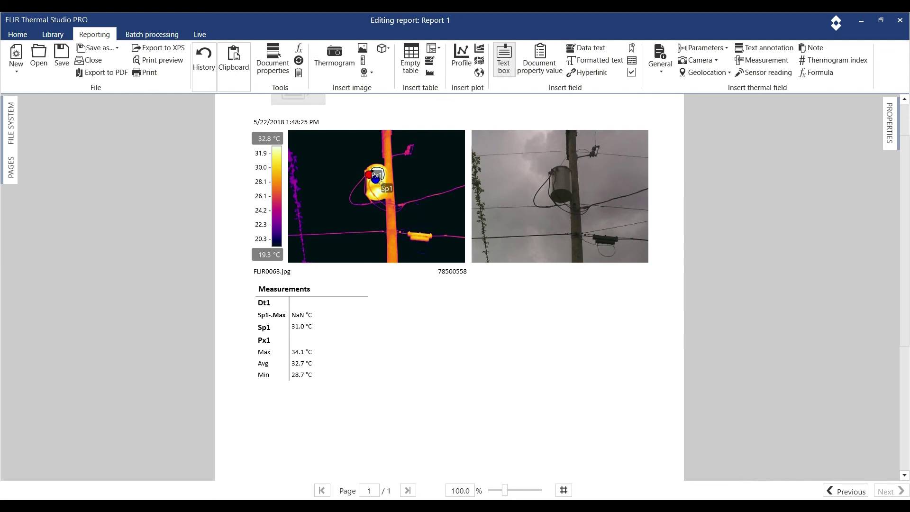
# Insert an enlarged text box in the lower right reading 'this is where you type what you need to.'
pyautogui.click(504, 59)
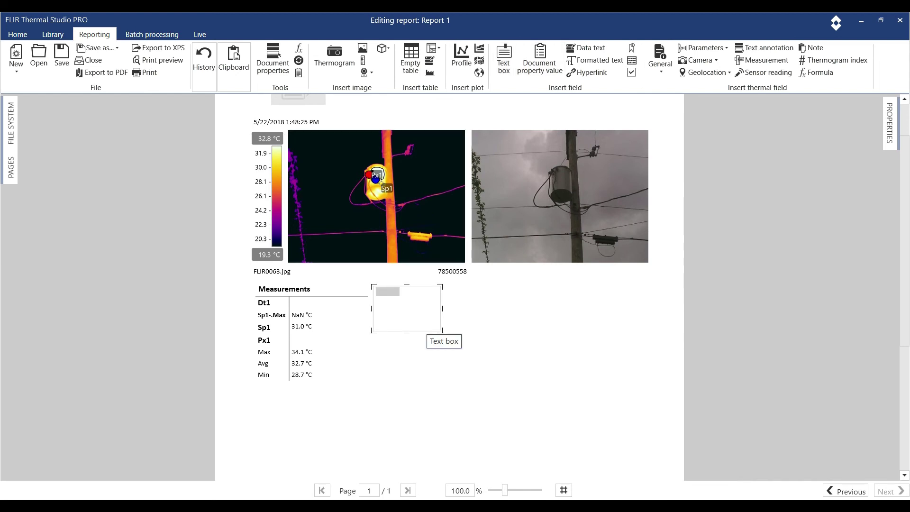
pyautogui.moveTo(440, 331); pyautogui.dragTo(643, 429)
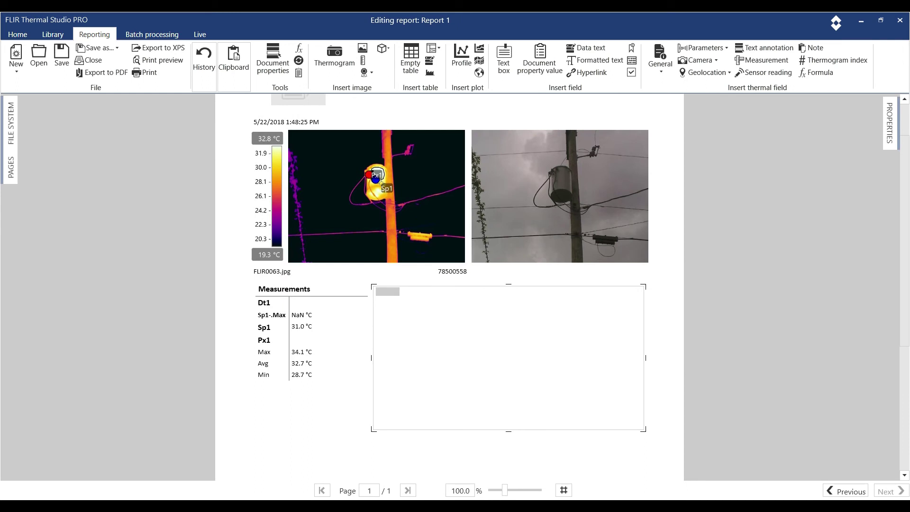
pyautogui.doubleClick(385, 291)
pyautogui.write('this is where you type what ')
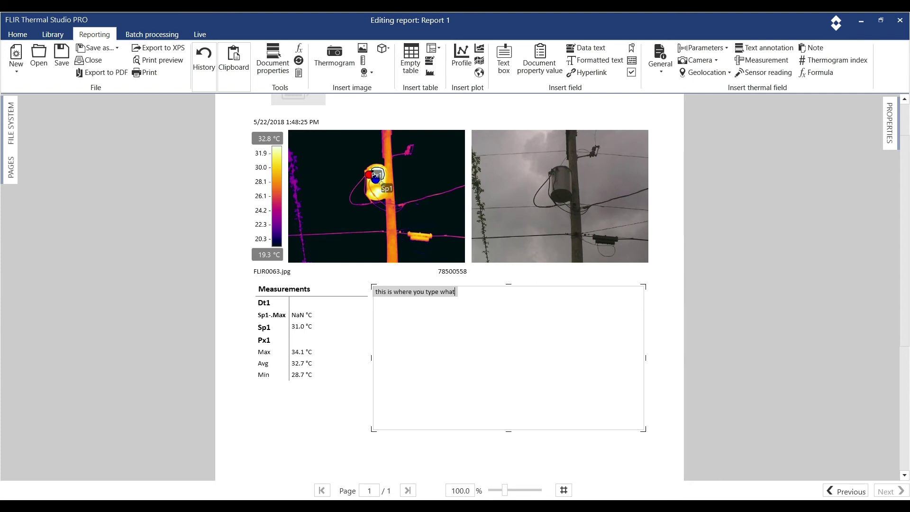
pyautogui.write('you need to.')
pyautogui.scroll(-2, 449, 284)
pyautogui.scroll(3, 449, 285)
pyautogui.scroll(1, 303, 147)
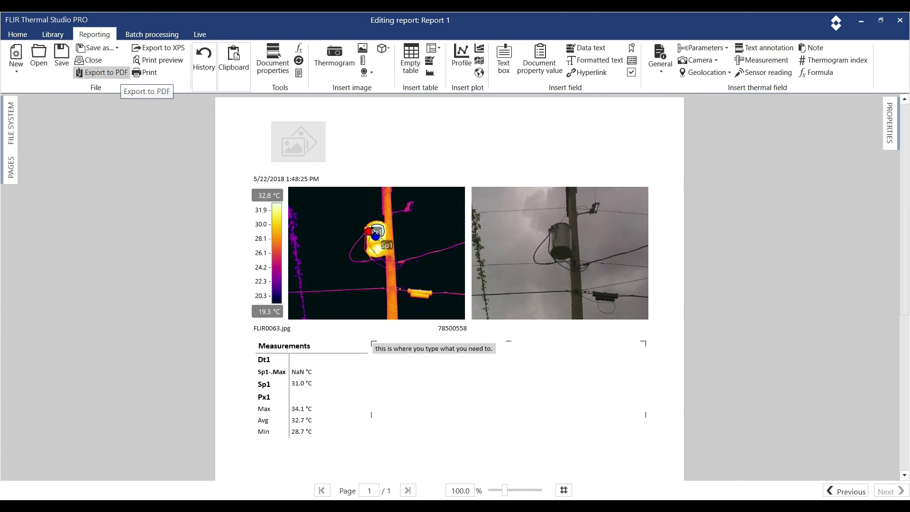
# Export the report to PDF as Report 1 in the Pictures folder
pyautogui.click(118, 74)
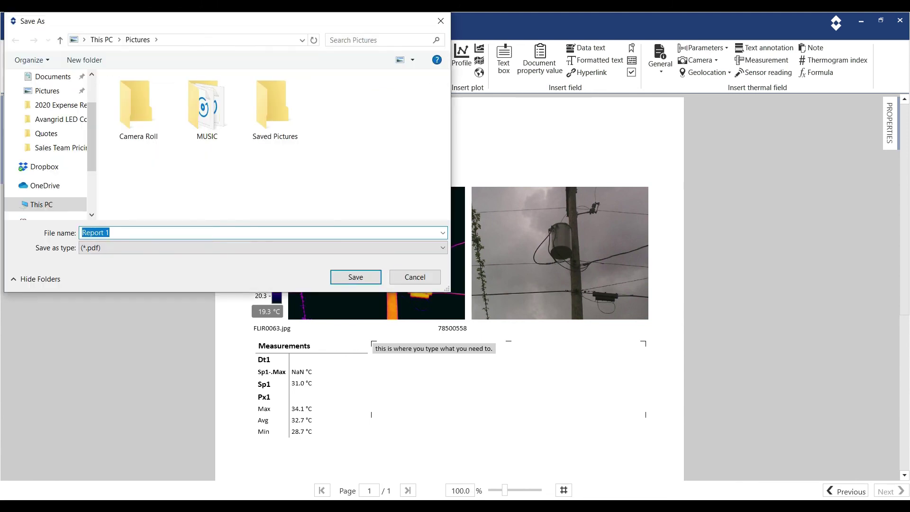
pyautogui.click(356, 277)
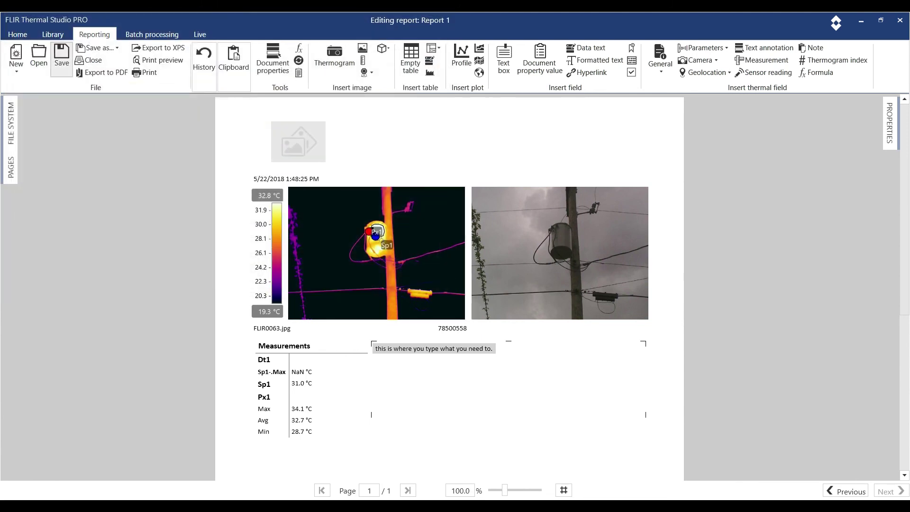